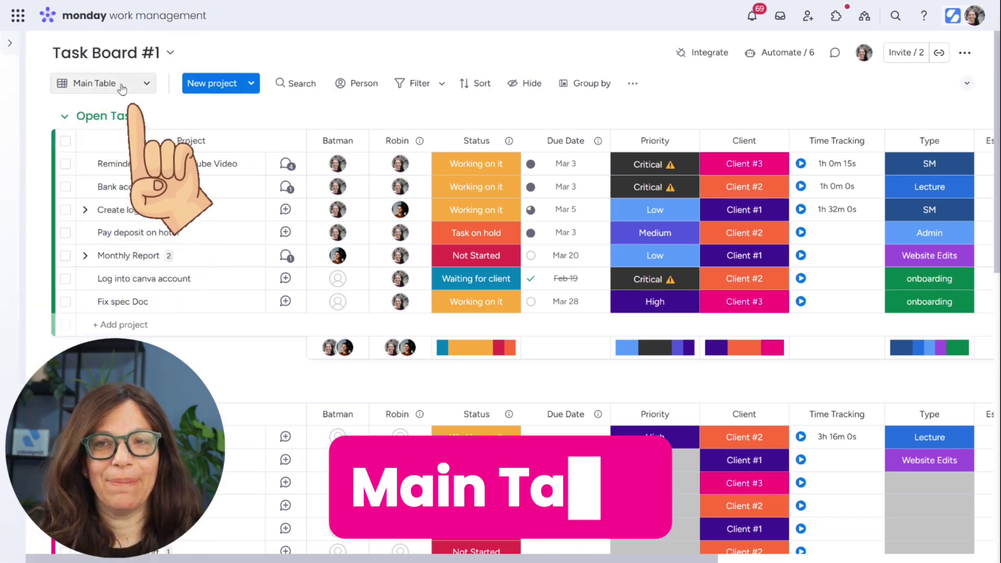
Step: Filter the board so the Group column is Open Tasks
click(122, 86)
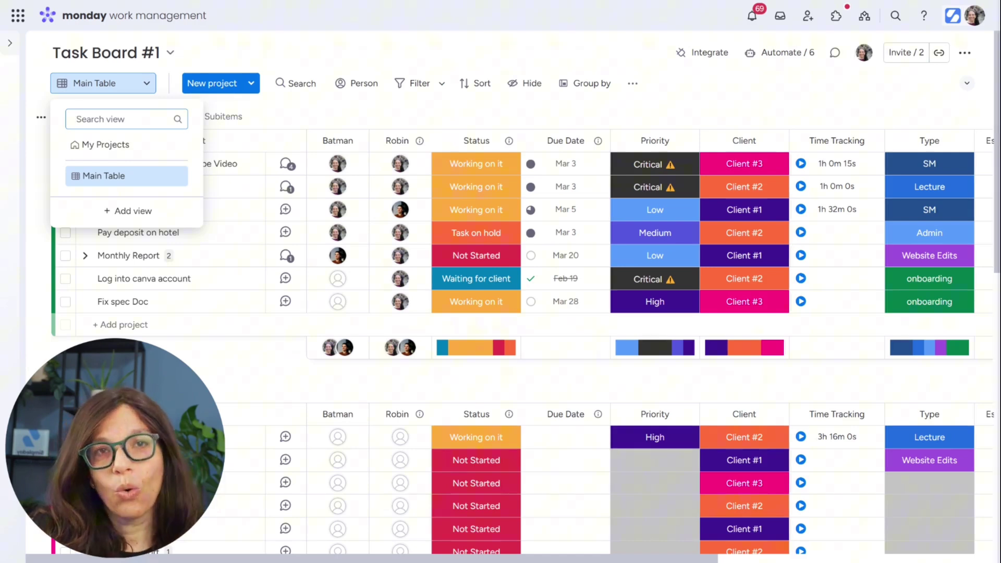
click(620, 109)
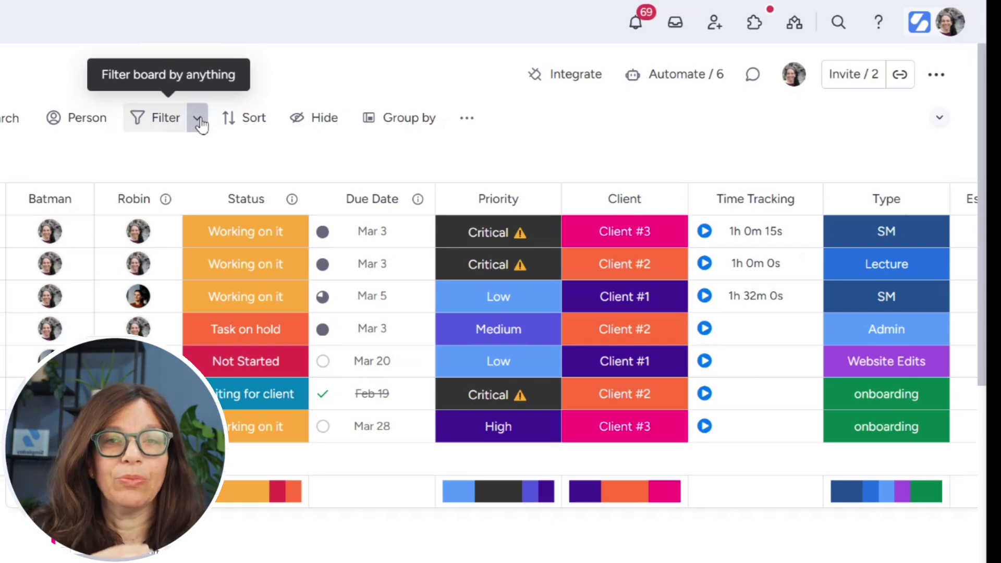
click(199, 123)
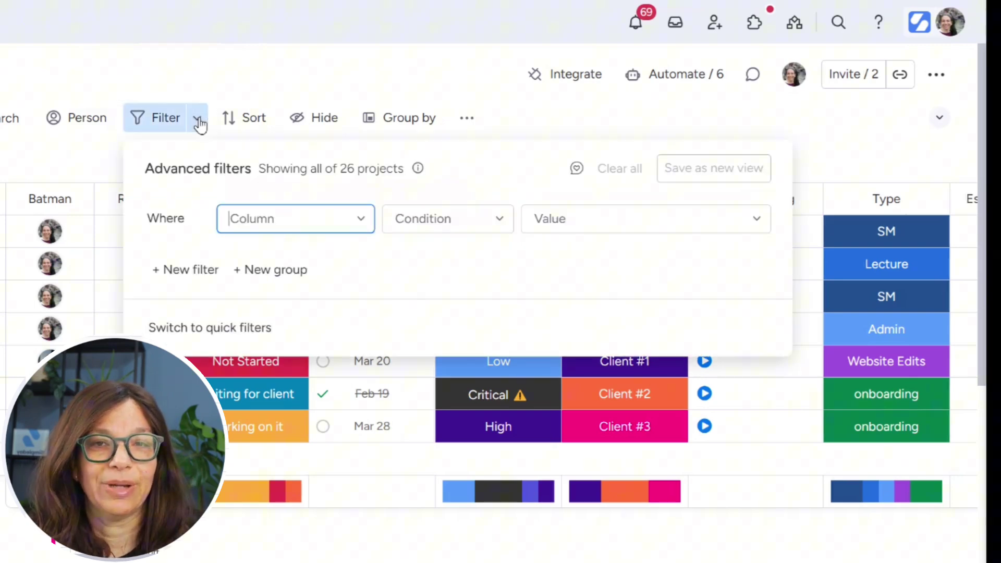
click(301, 225)
click(284, 293)
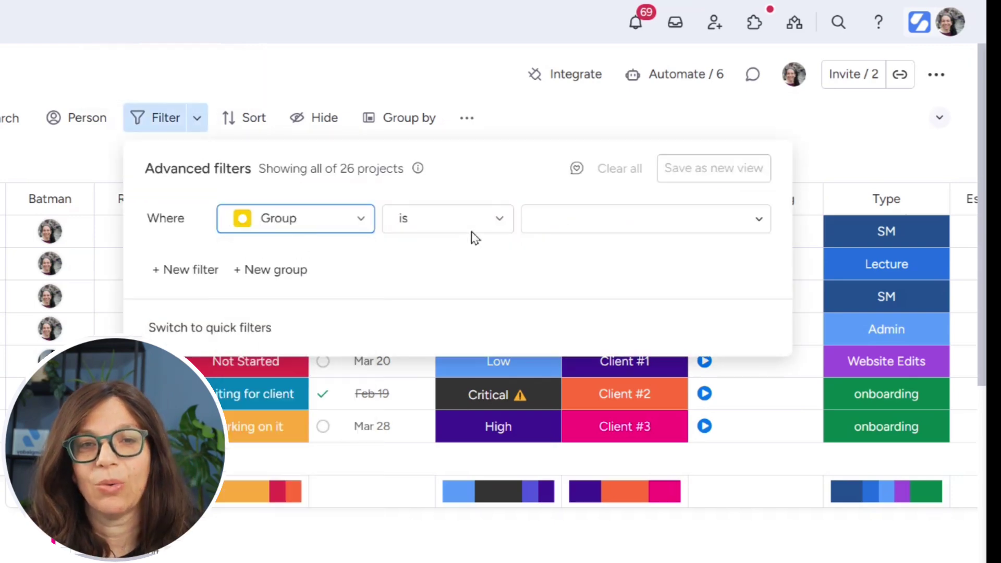
click(581, 221)
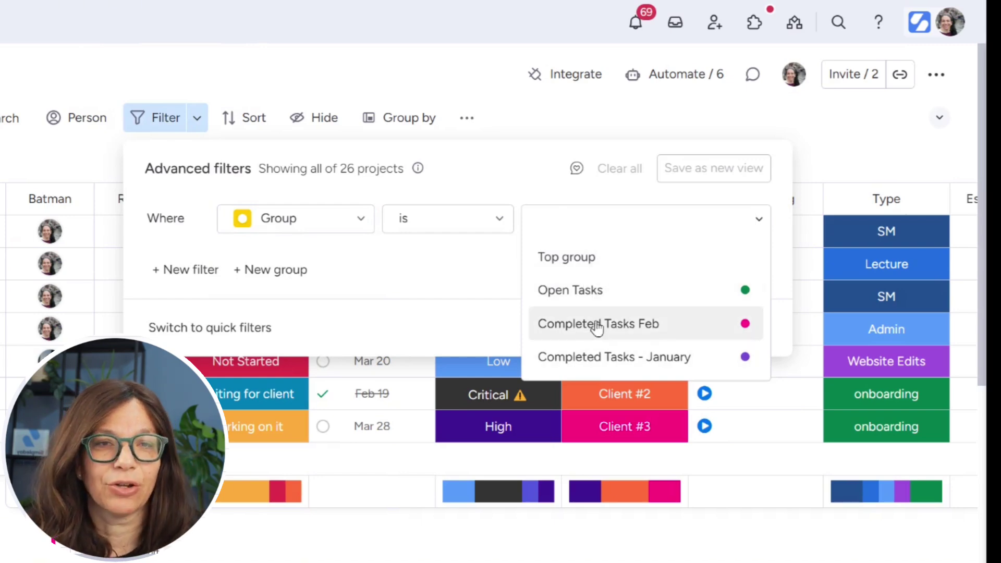
click(573, 302)
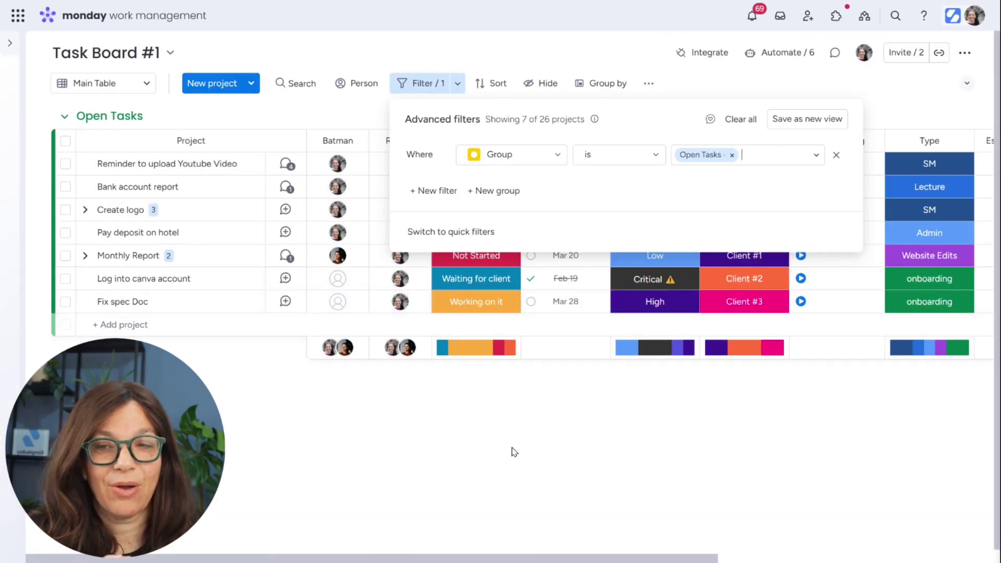
Step: Add a second condition: Robin is Me, matching whoever views the board
click(434, 190)
click(529, 186)
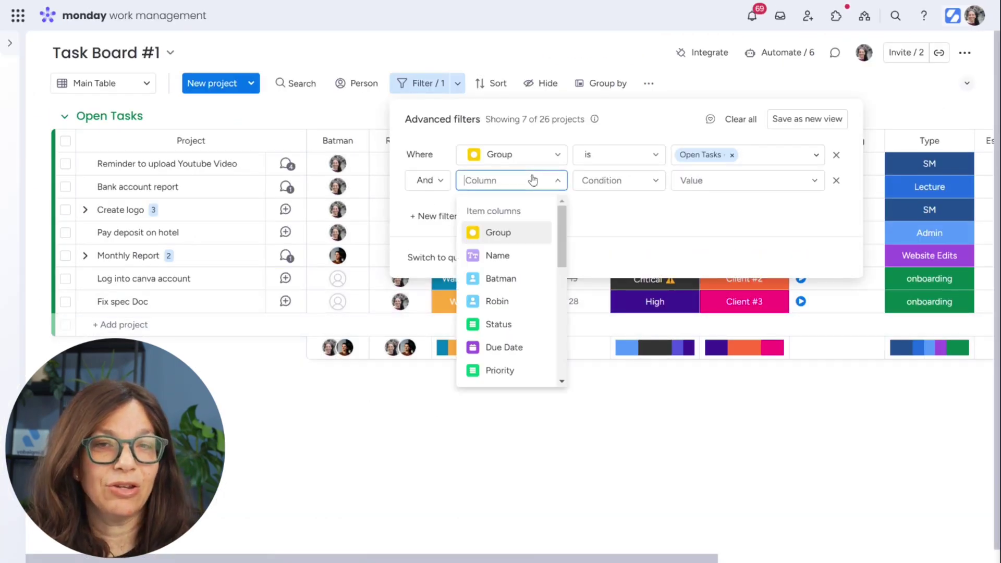
click(504, 300)
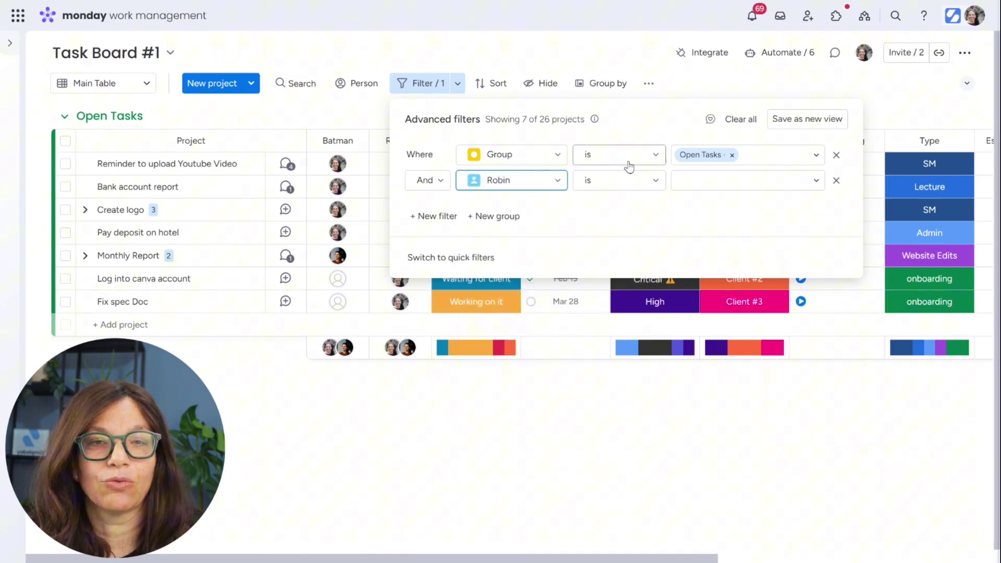
click(711, 182)
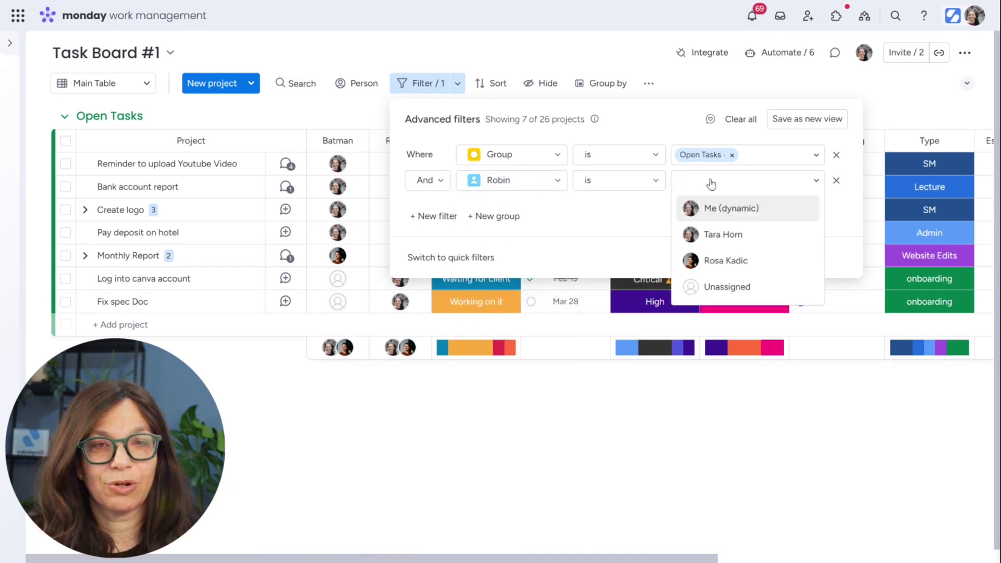
click(730, 215)
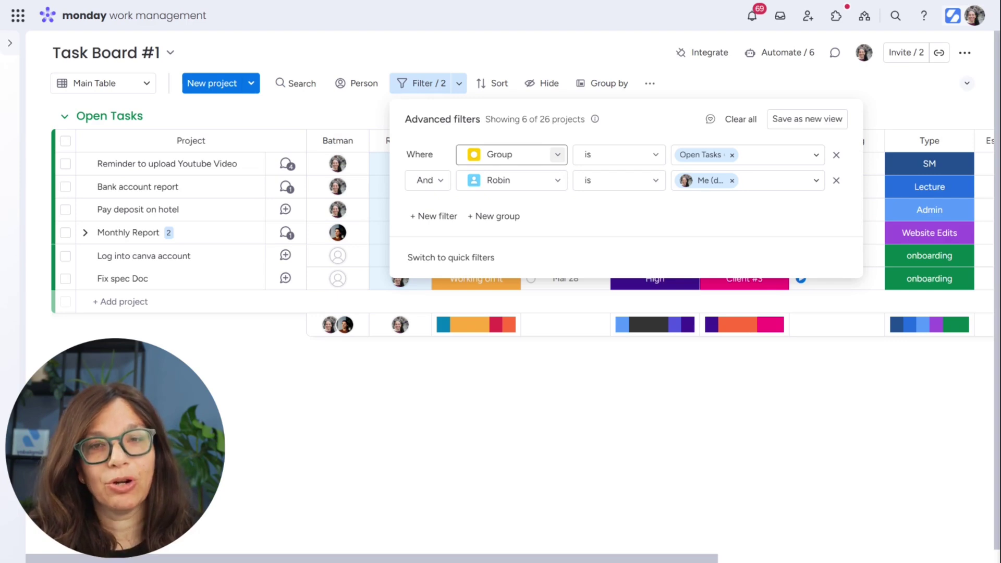
Step: Add a Due Date condition for Today and Overdue, and save the filters as a new view
click(425, 216)
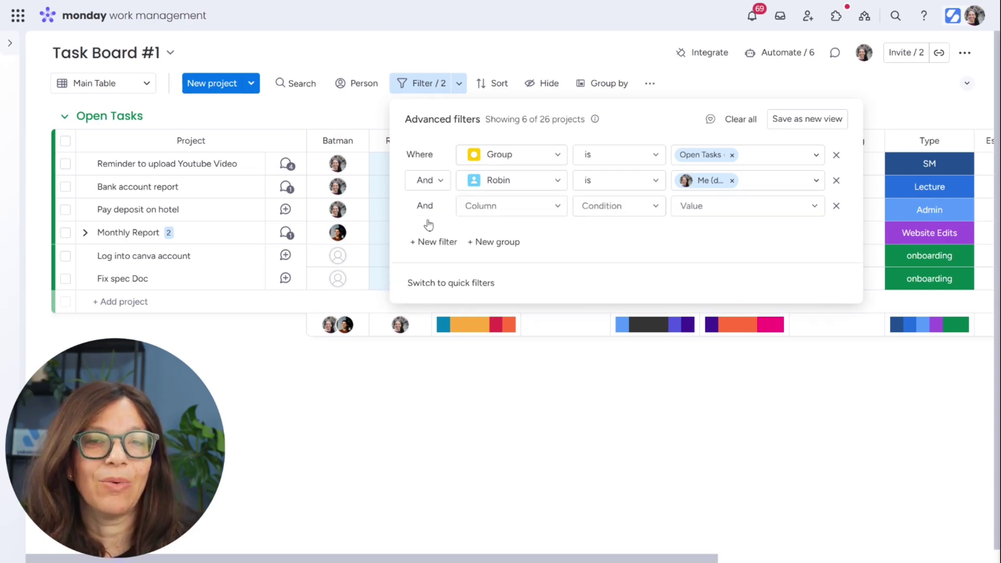
click(492, 209)
click(504, 373)
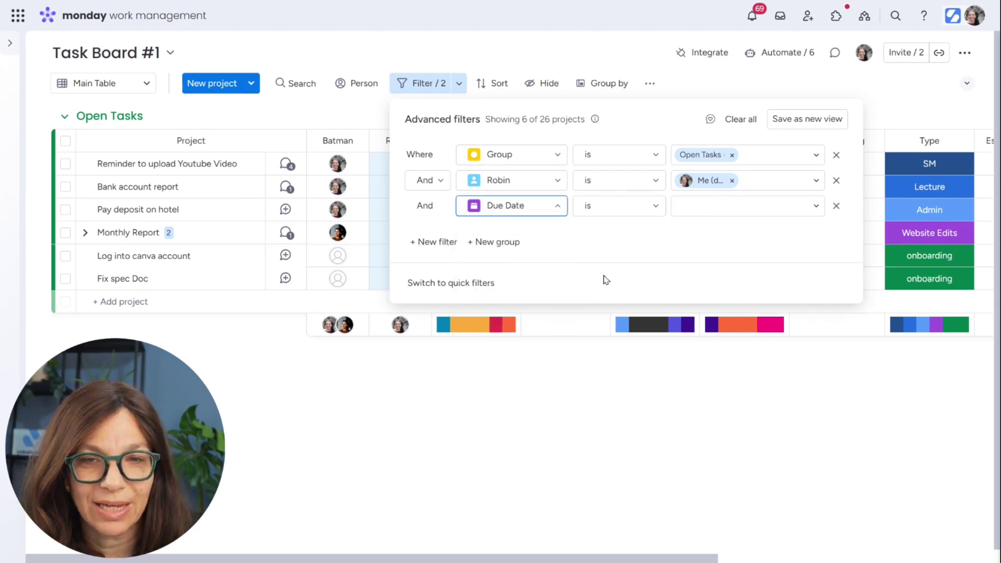
click(697, 212)
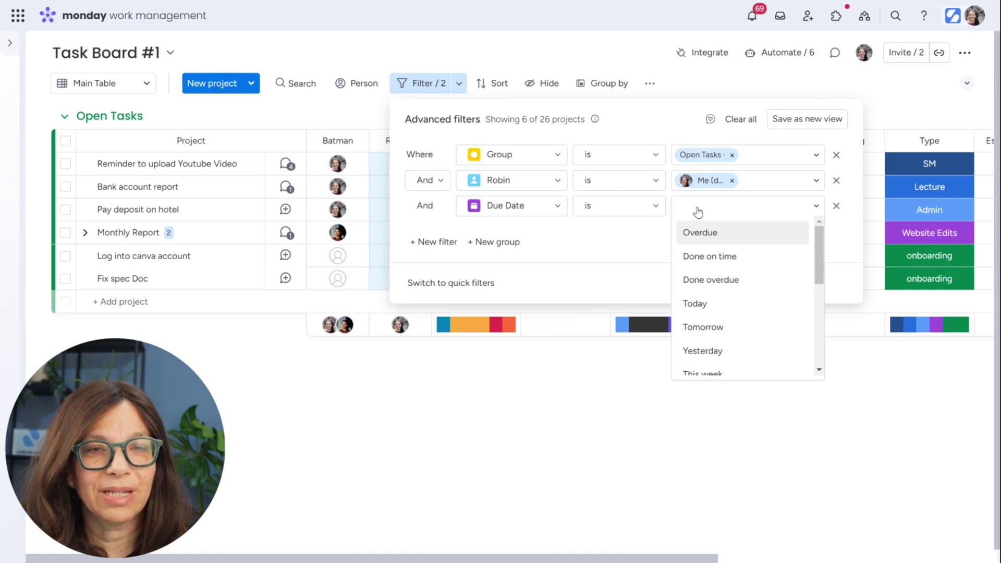
click(719, 304)
click(742, 205)
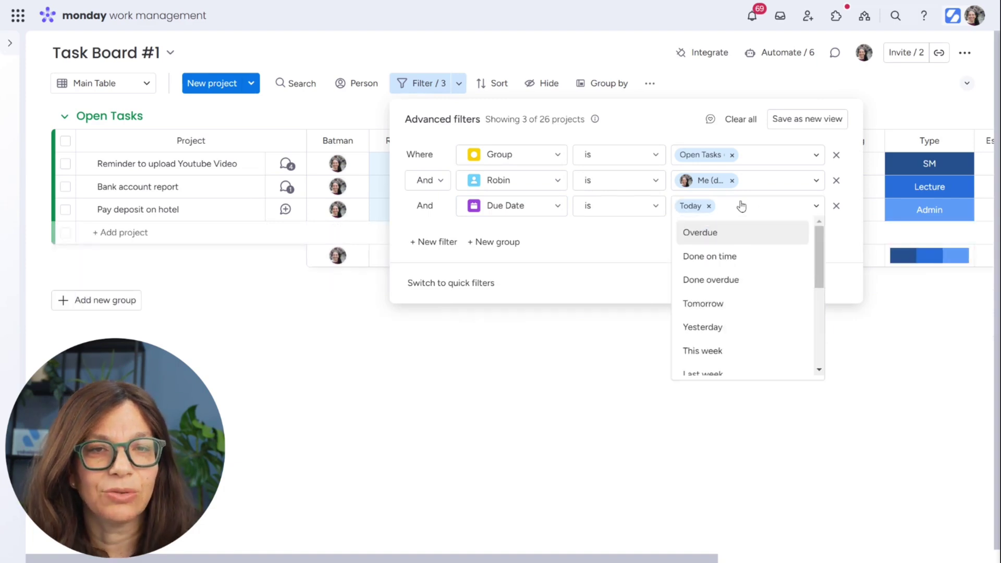
click(733, 238)
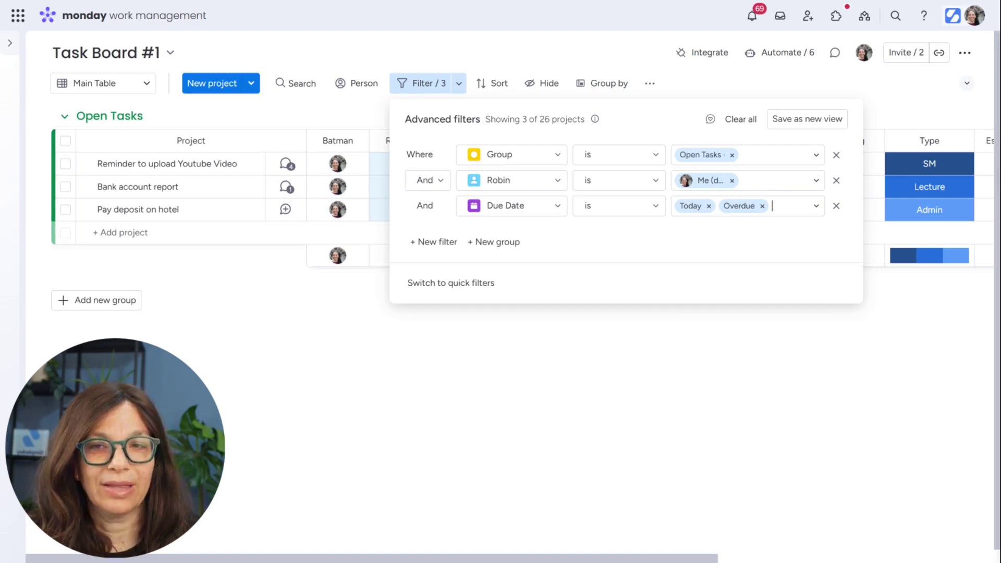
click(802, 121)
Step: Save the filters, then rename the new Table view to 'My Daily View'
click(802, 122)
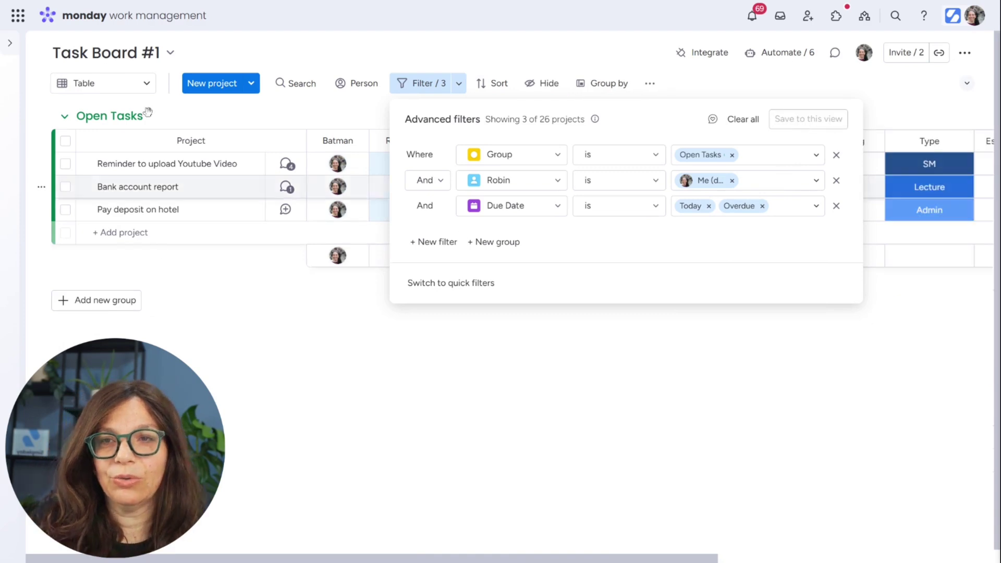
click(116, 93)
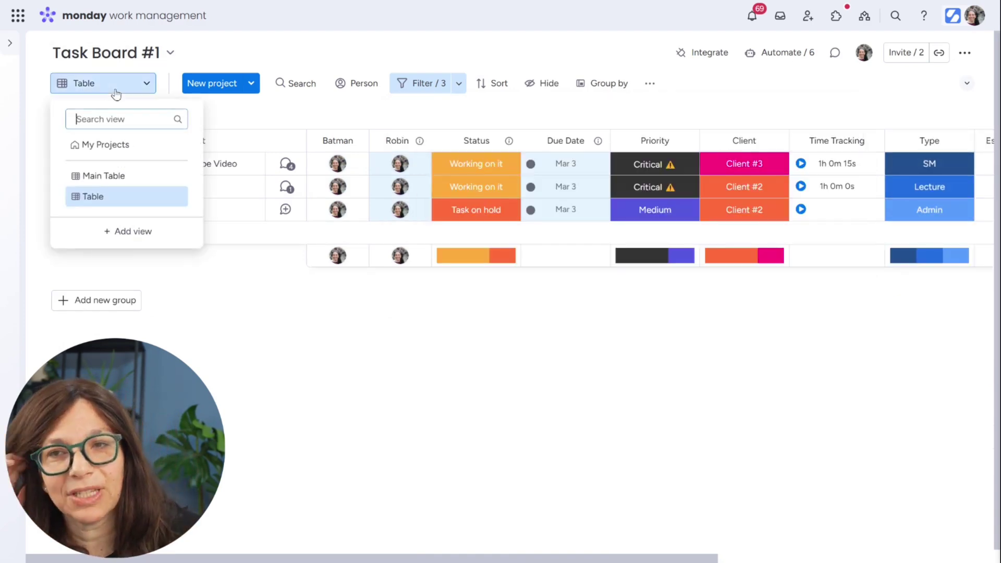
click(177, 197)
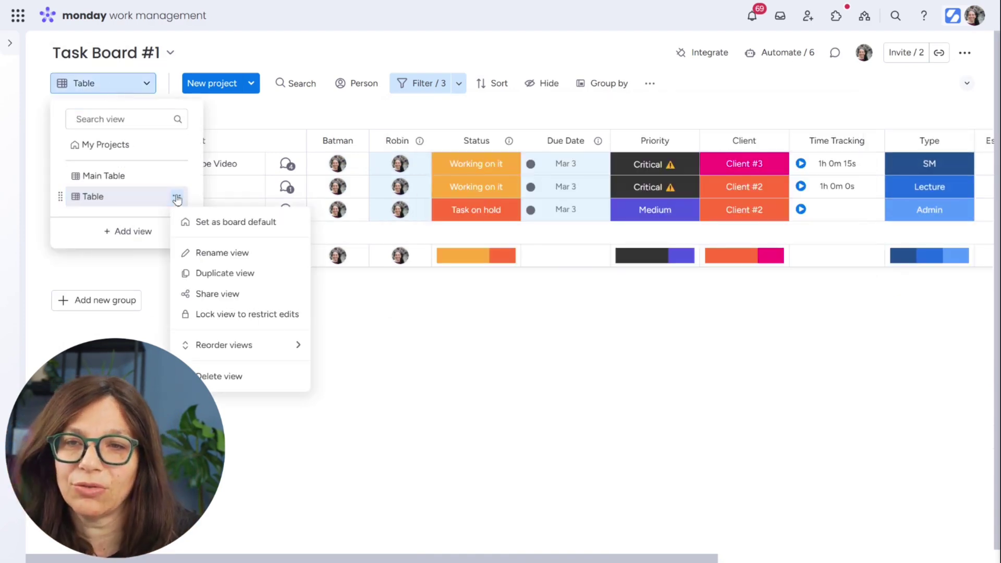
click(237, 254)
key(BackSpace)
key(BackSpace)
key(BackSpace)
key(BackSpace)
key(BackSpace)
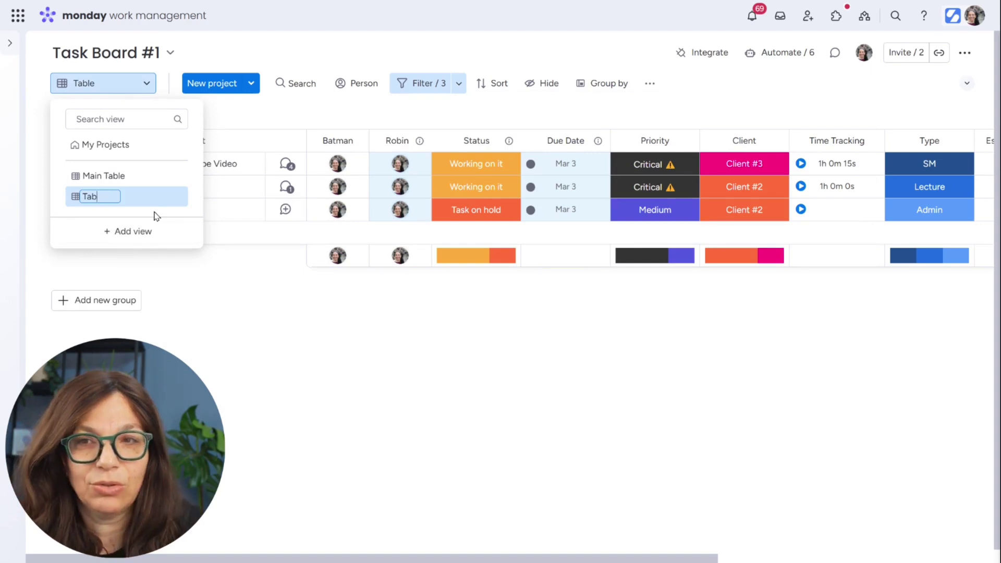
text(My Daily View)
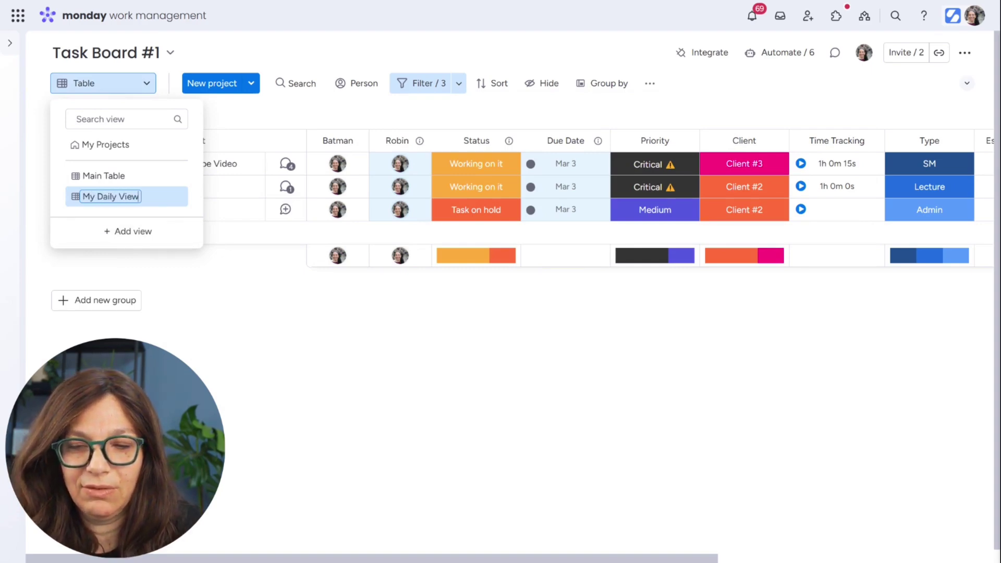
key(Return)
click(341, 316)
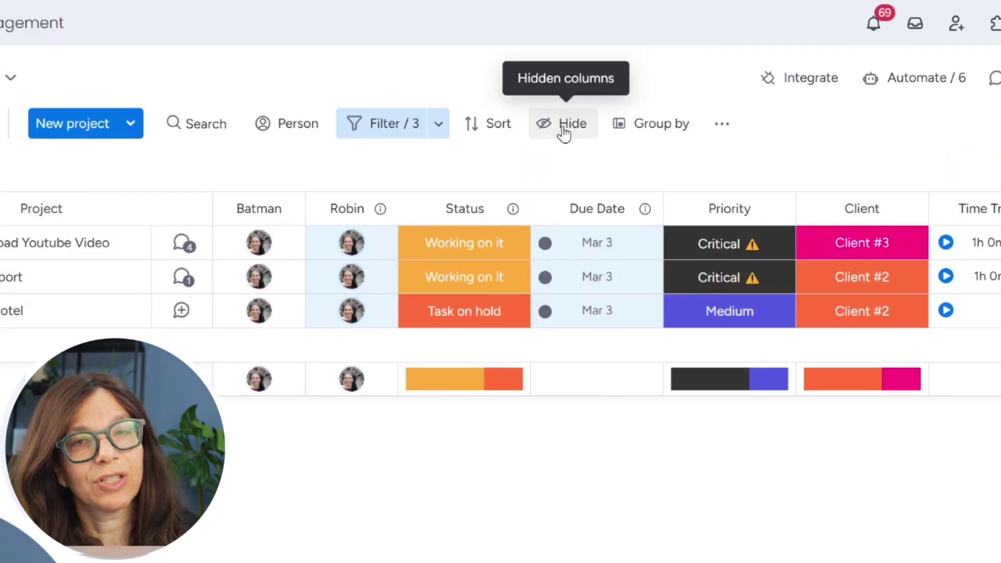
Step: Hide all columns except Robin, Status, Due Date, Priority, Client, Time Tracking and Type, and save to the view
click(542, 83)
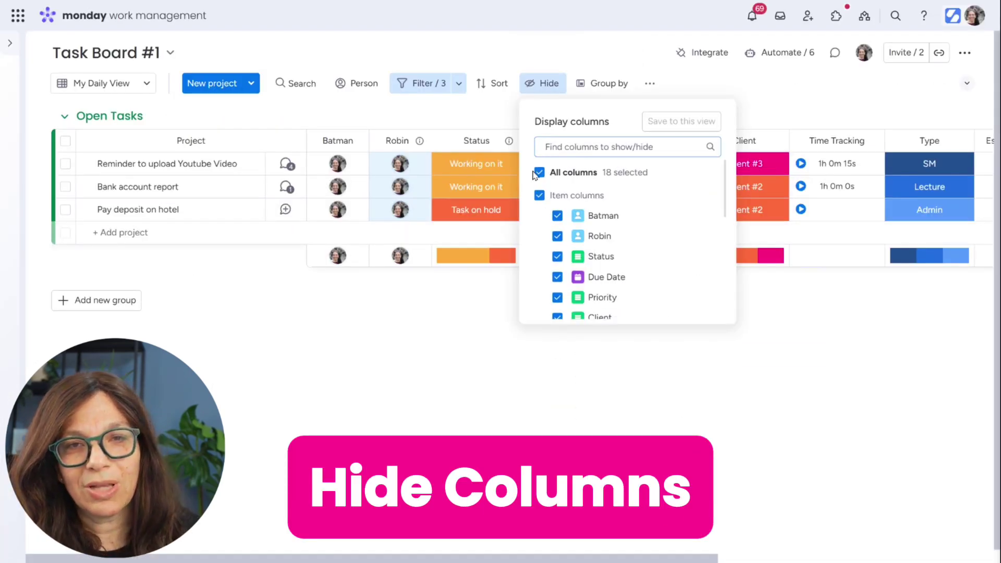
click(539, 172)
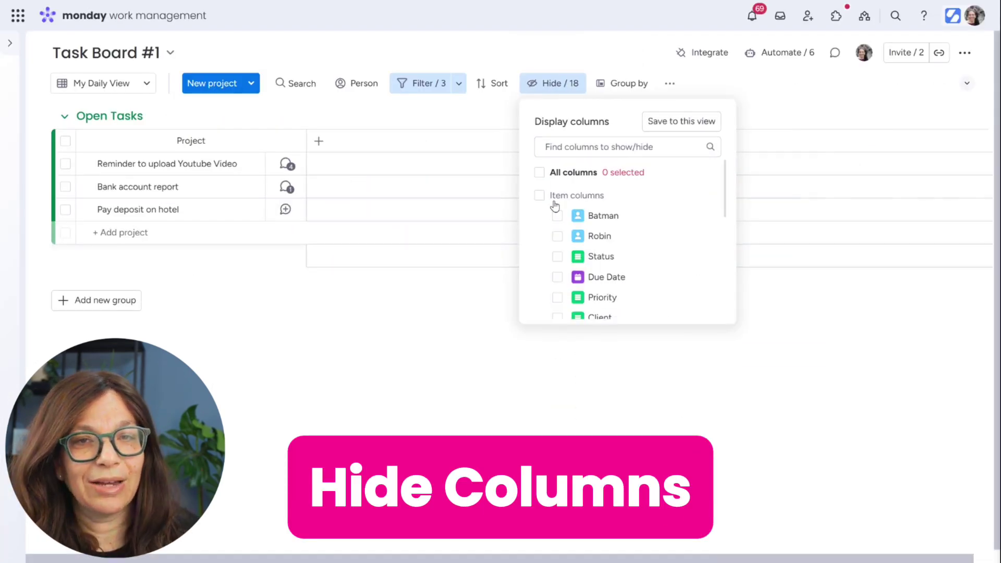
click(557, 236)
click(558, 256)
click(558, 277)
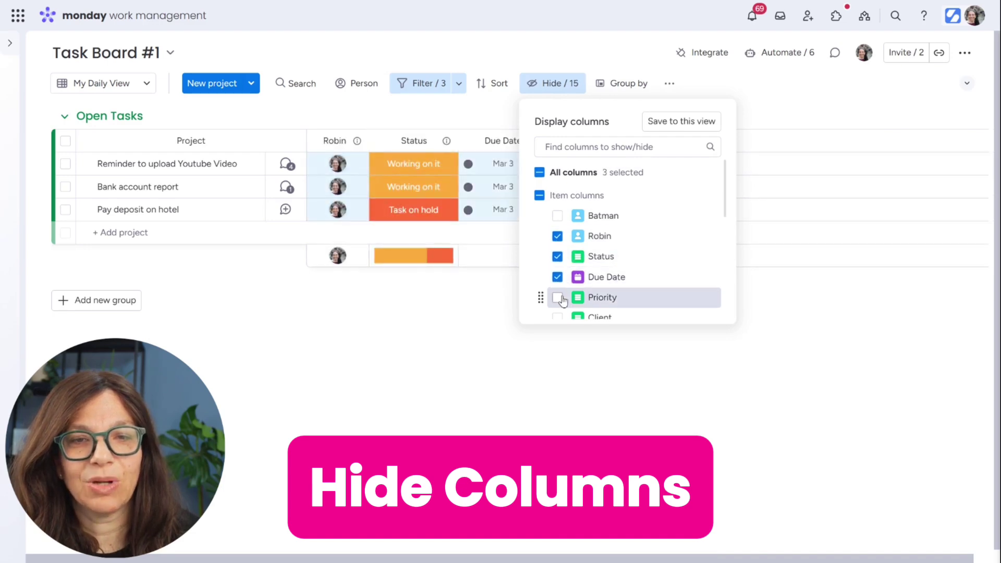
click(557, 297)
scroll(725, 216, down, 2)
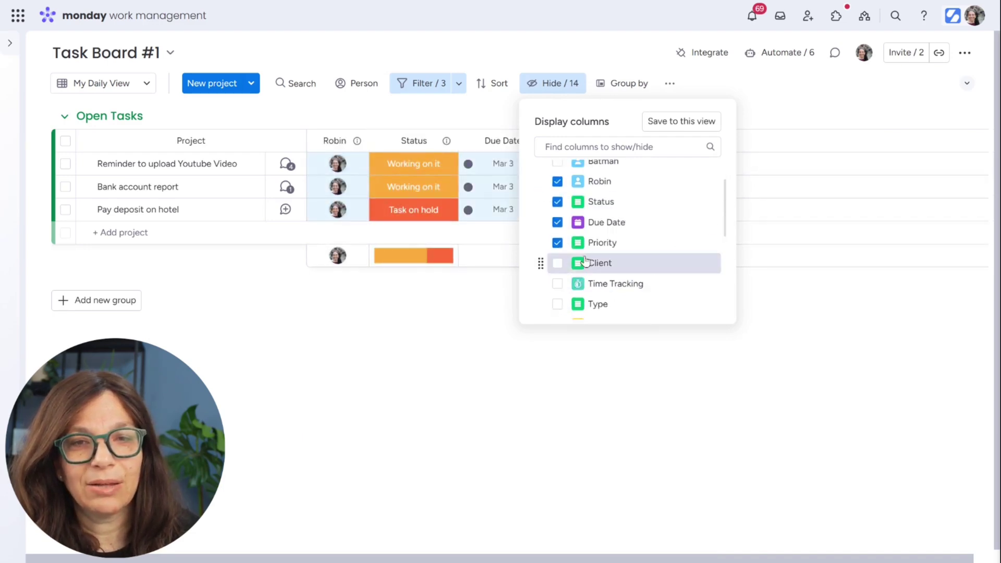
click(557, 263)
click(557, 283)
click(558, 304)
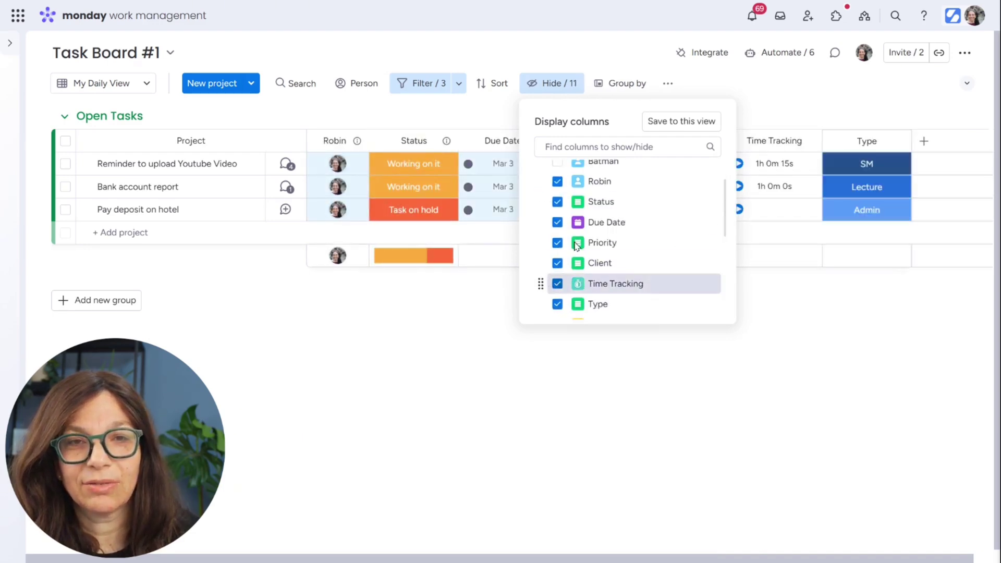
click(694, 123)
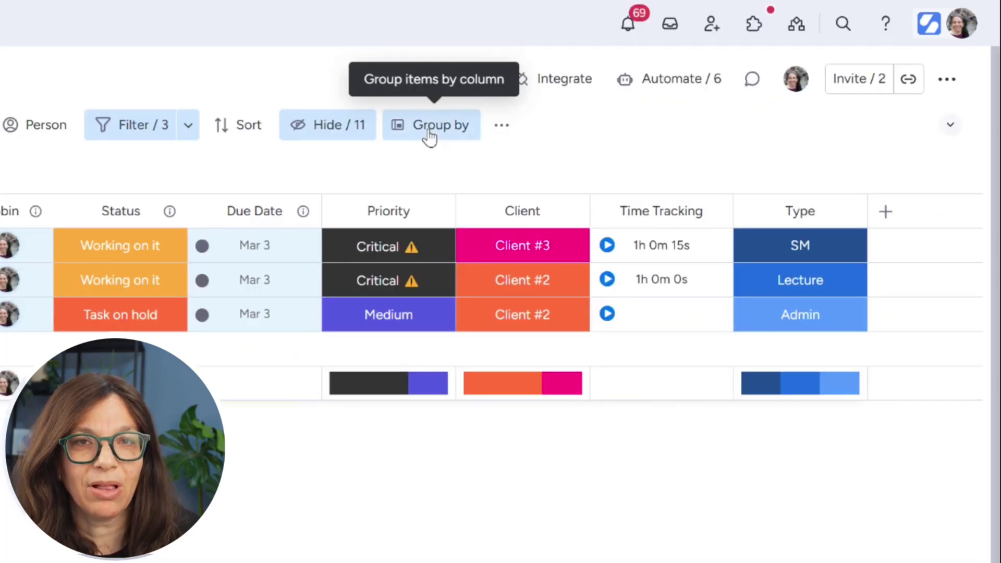
Step: Group the view's tasks by the Client column
click(620, 87)
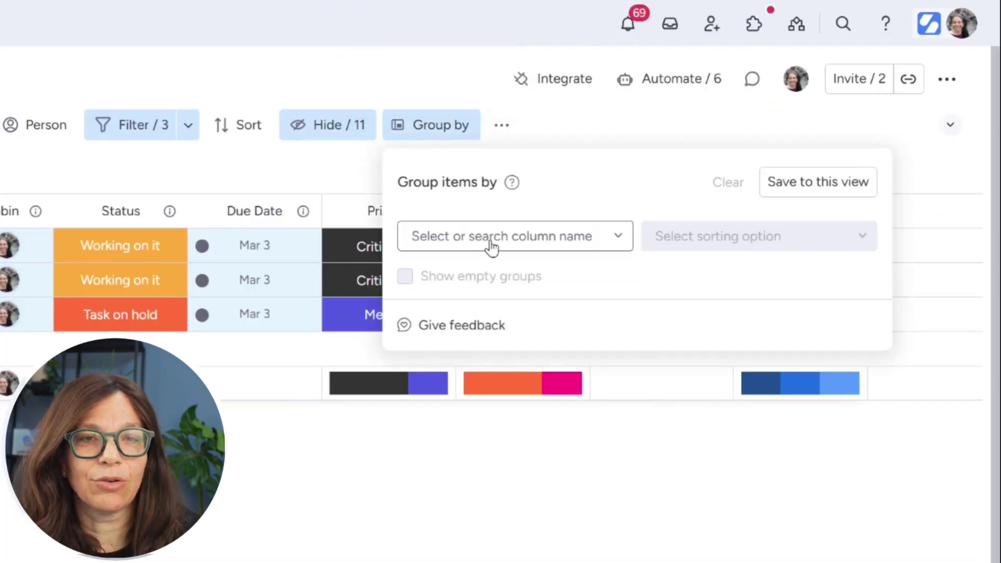
click(660, 165)
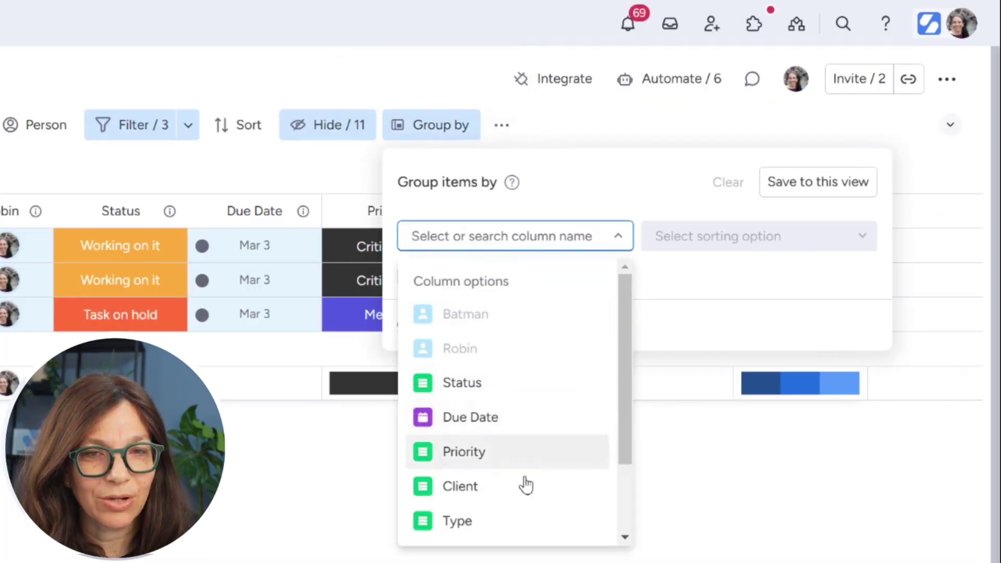
click(505, 495)
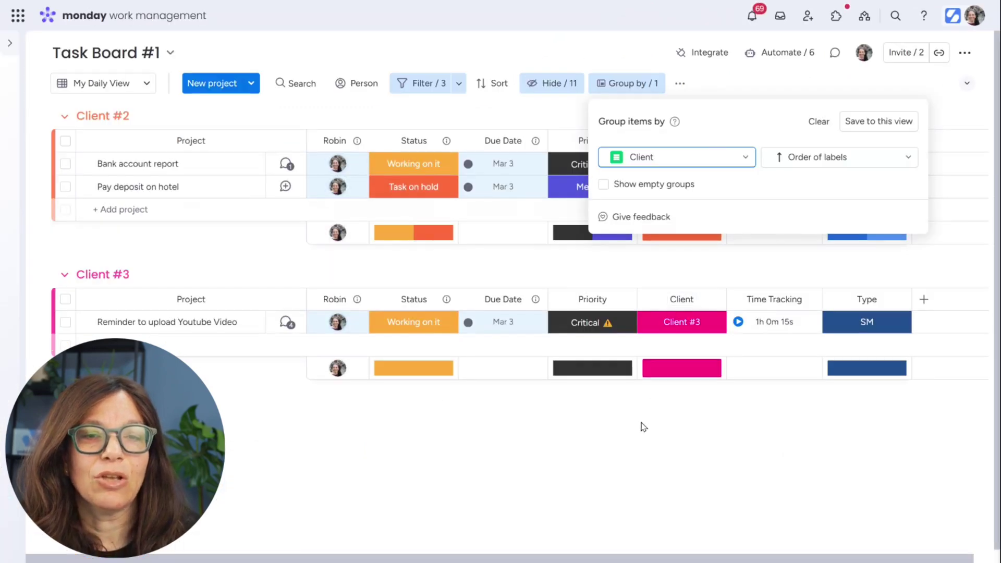
click(444, 562)
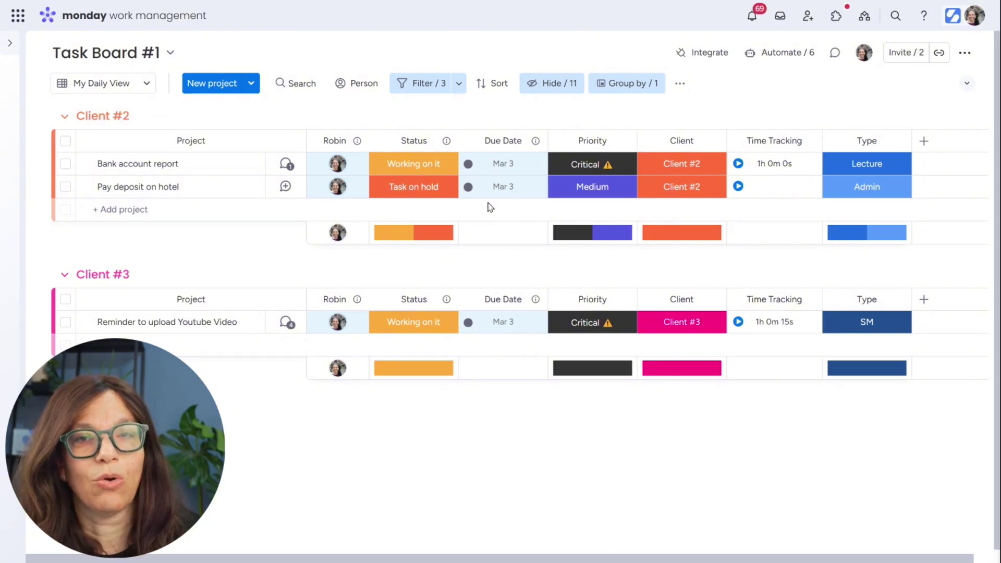
Step: Change the grouping to Priority and save it to My Daily View
click(620, 84)
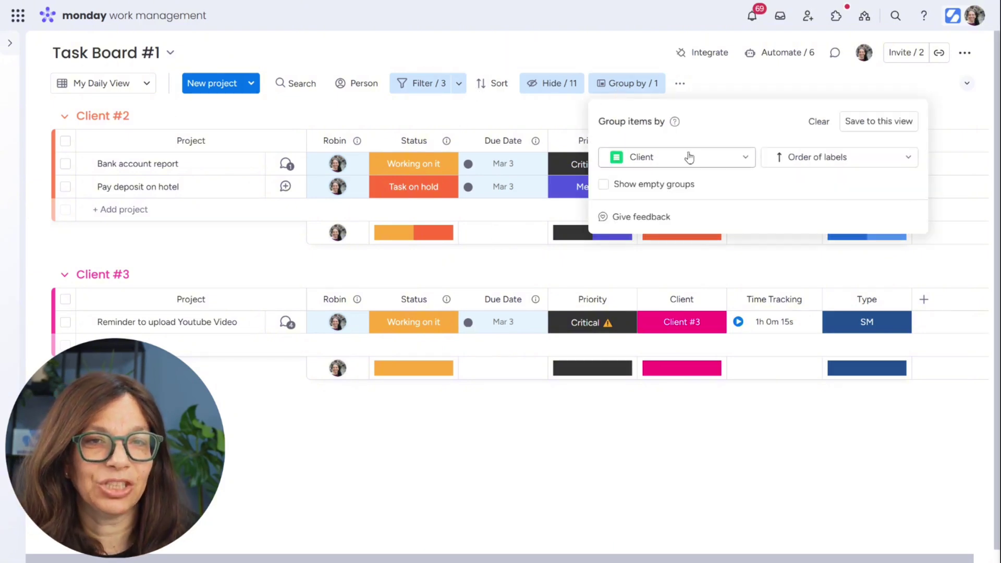
click(744, 158)
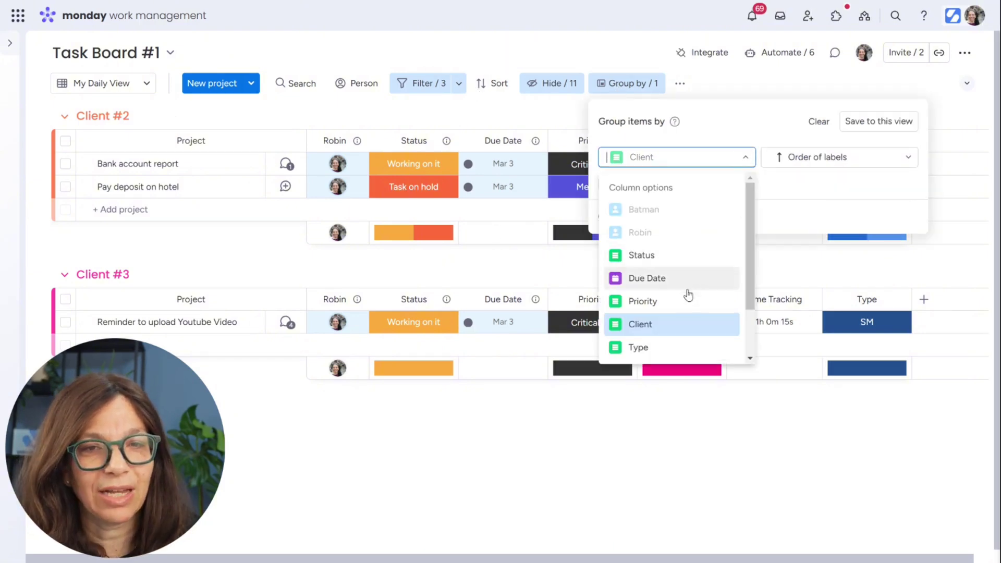
click(667, 302)
click(537, 456)
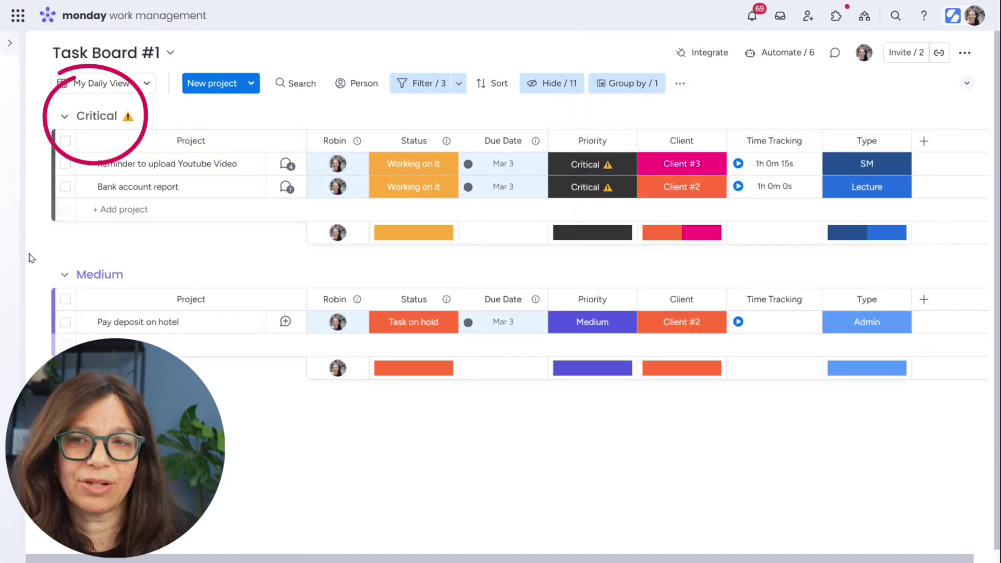
click(610, 86)
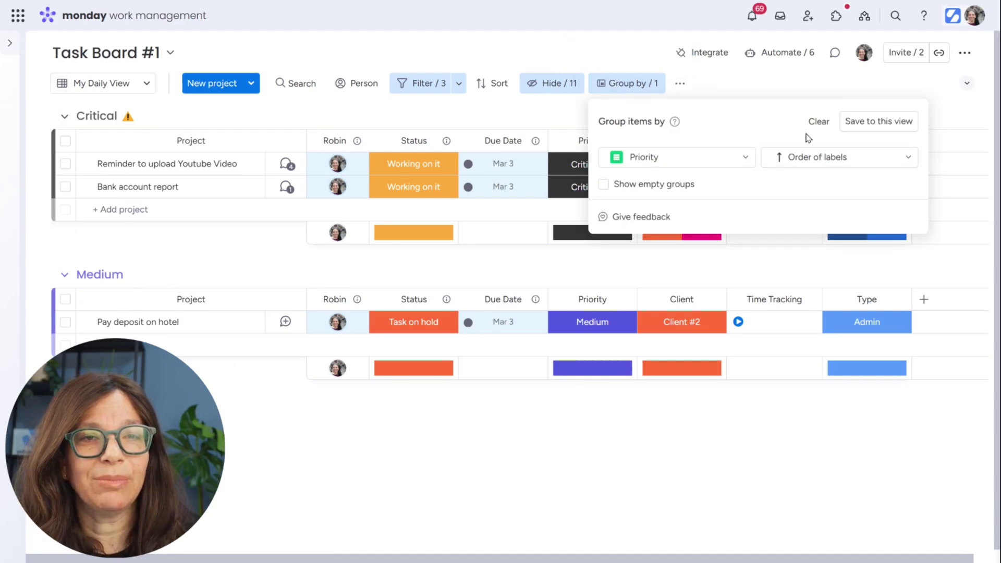
click(852, 126)
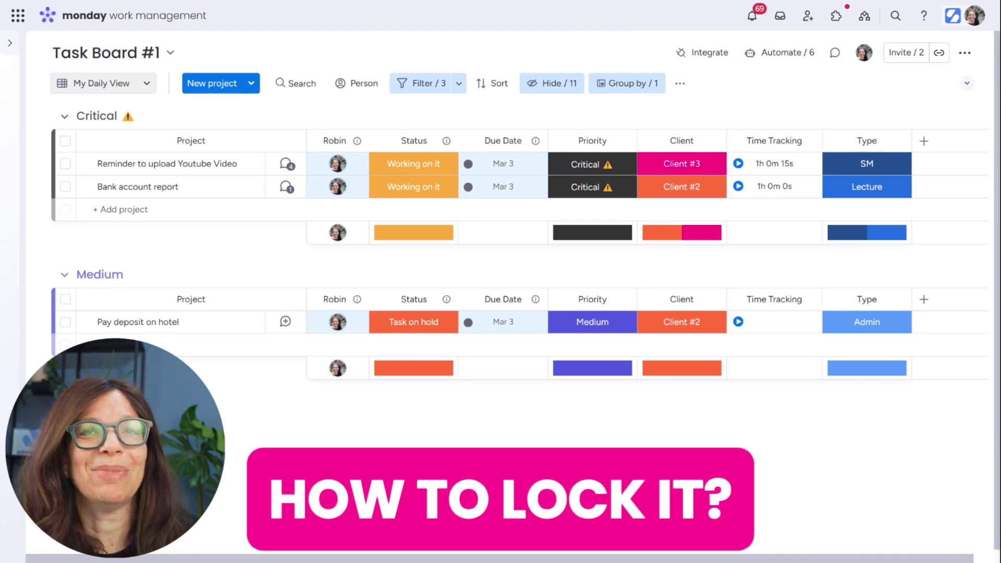
Step: Apply Lock view to My Daily View, restricting edits to board owners
click(147, 88)
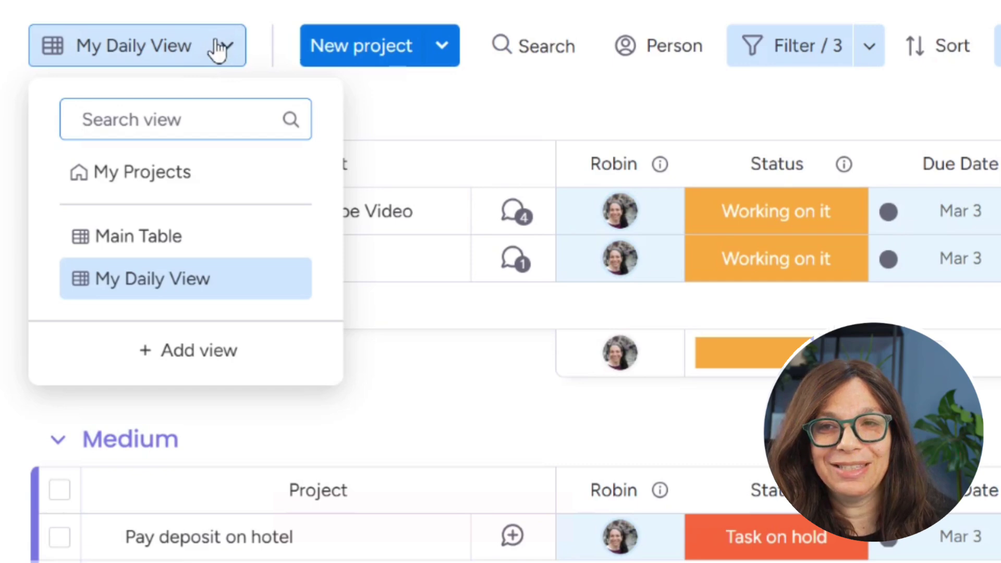
mouse_move(237, 297)
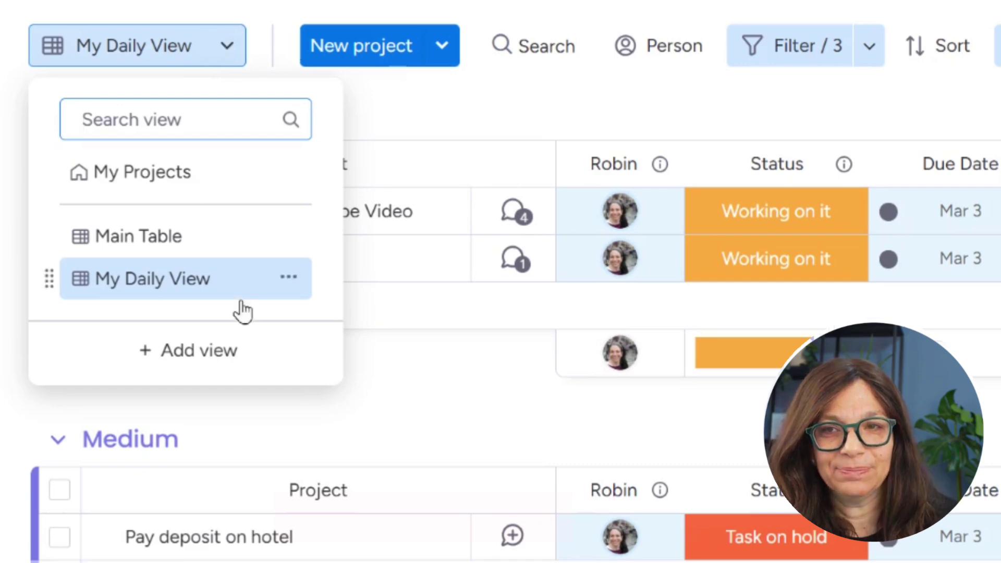
click(295, 277)
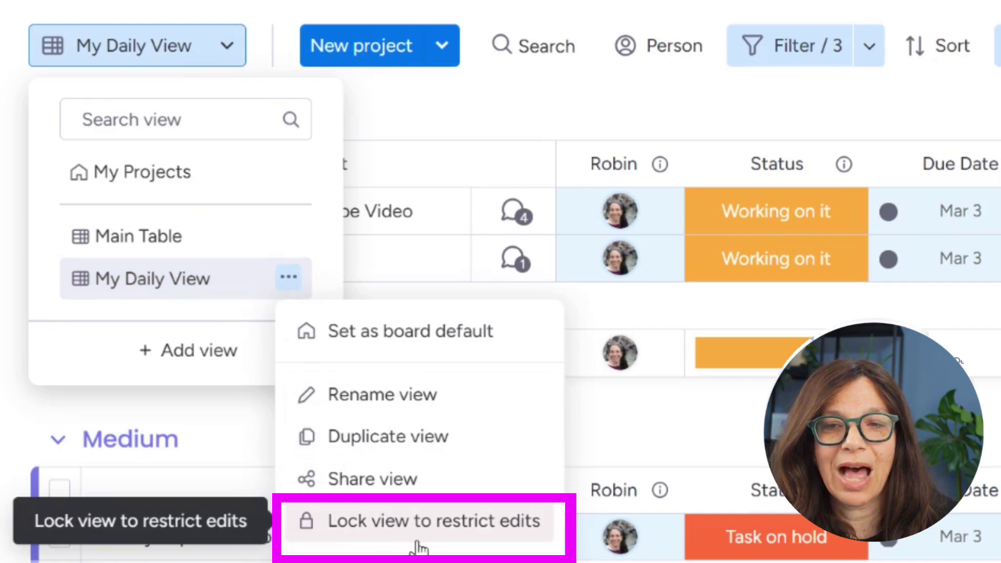
click(423, 542)
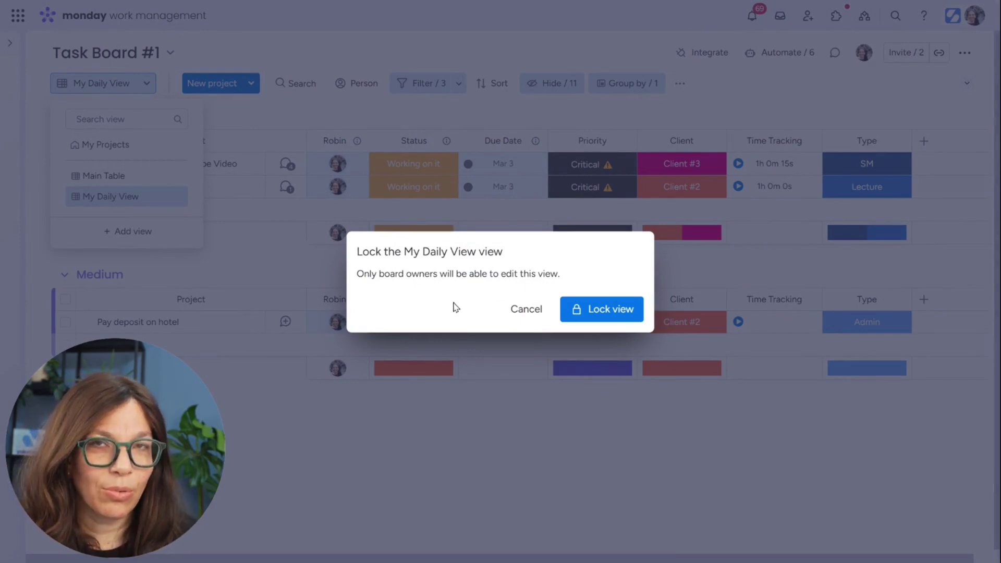
click(594, 312)
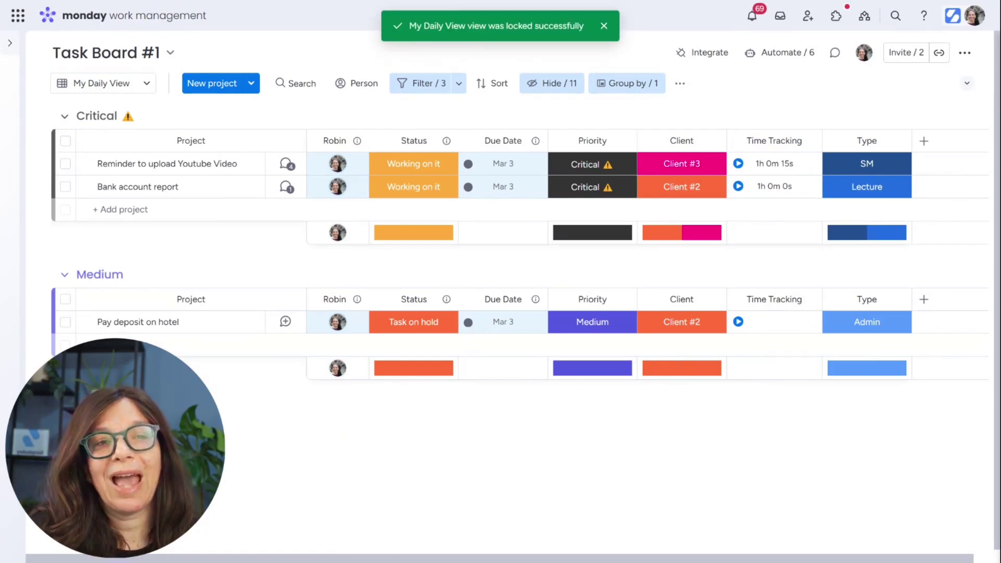
click(140, 86)
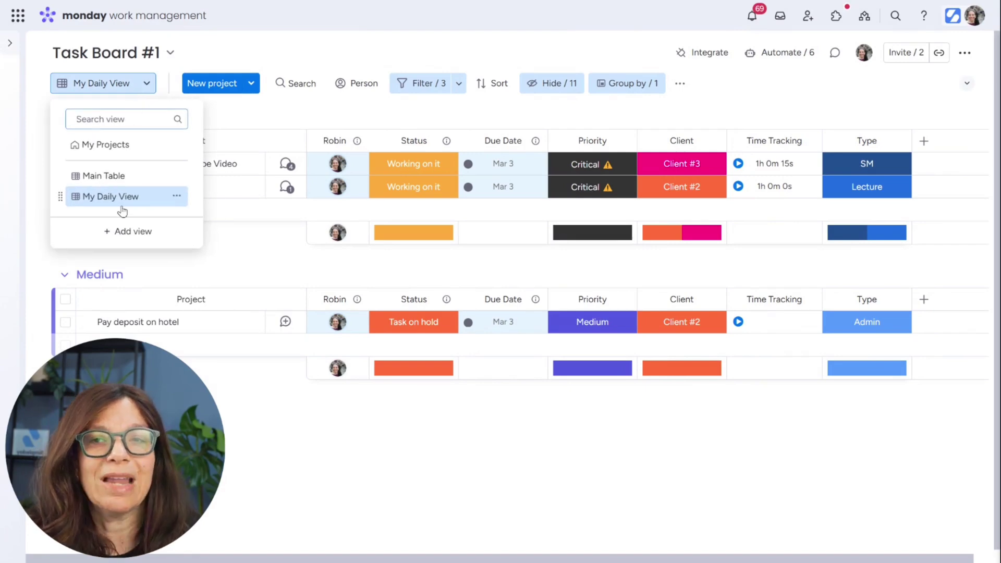
click(128, 182)
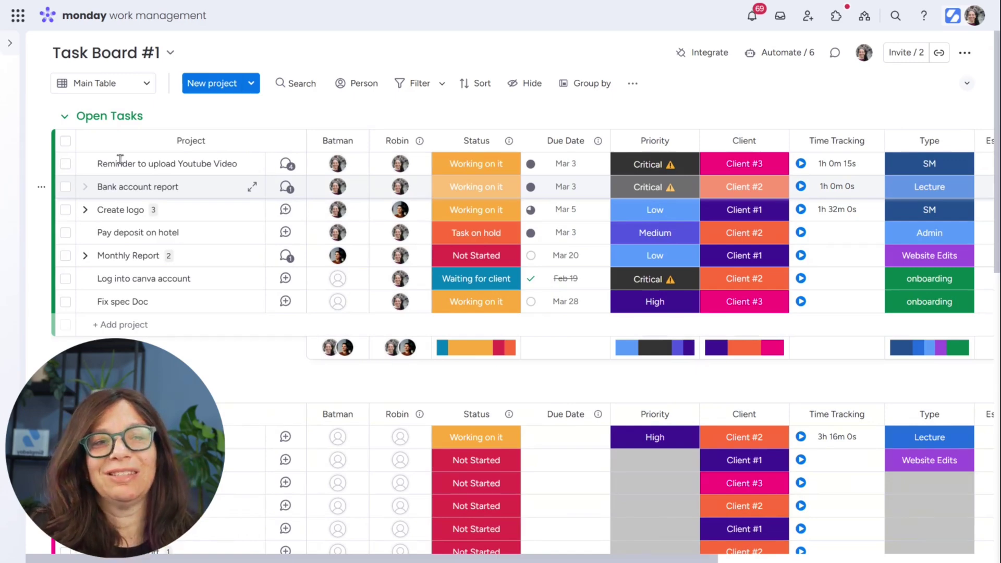
click(114, 88)
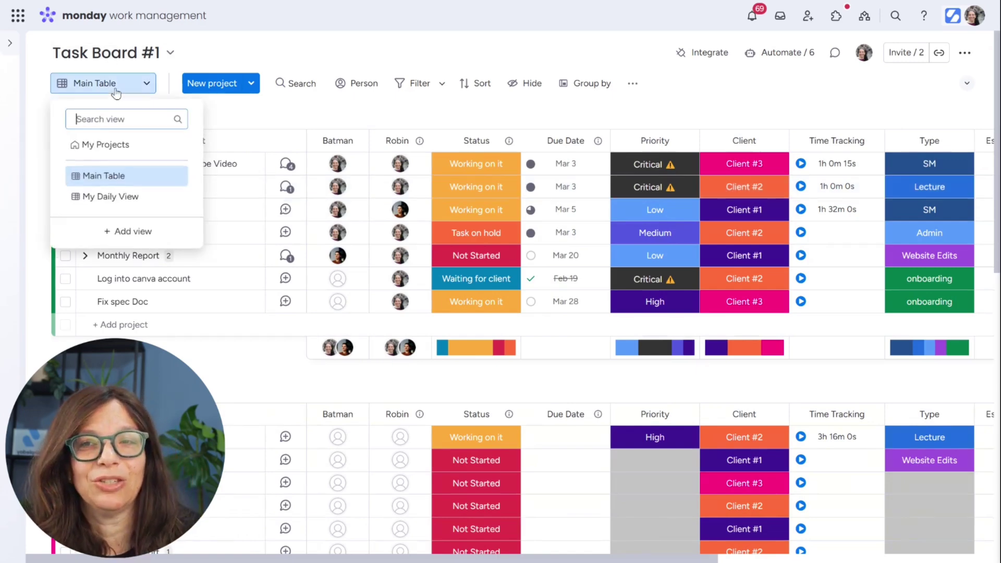
click(104, 198)
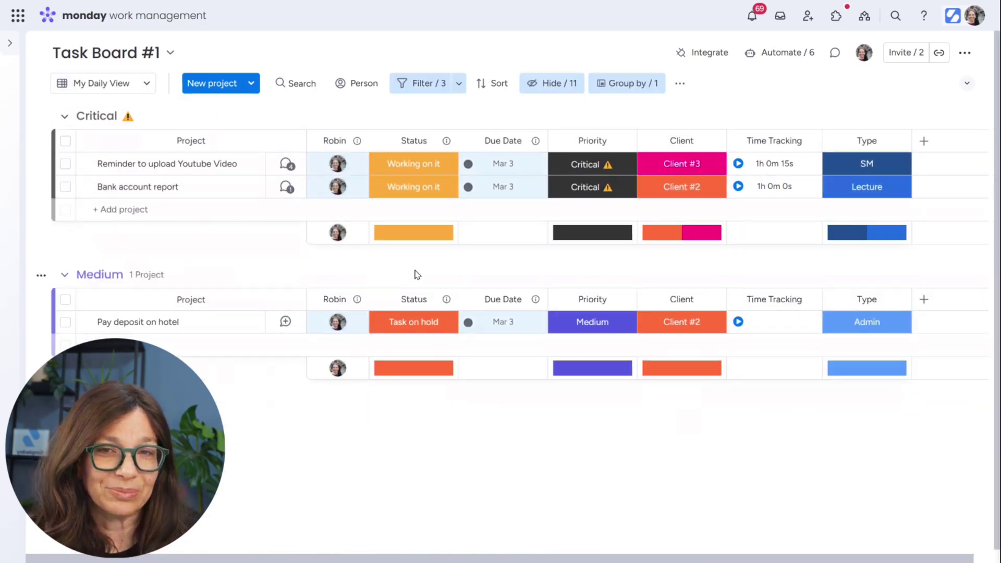